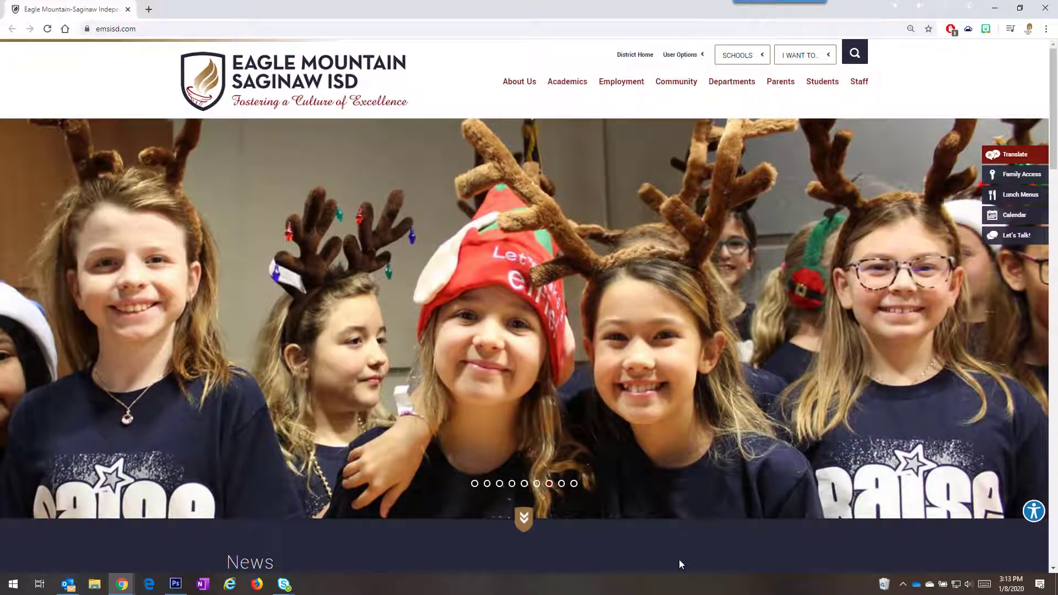
Step: Go to wordmark.it from the Chrome address bar
click(151, 28)
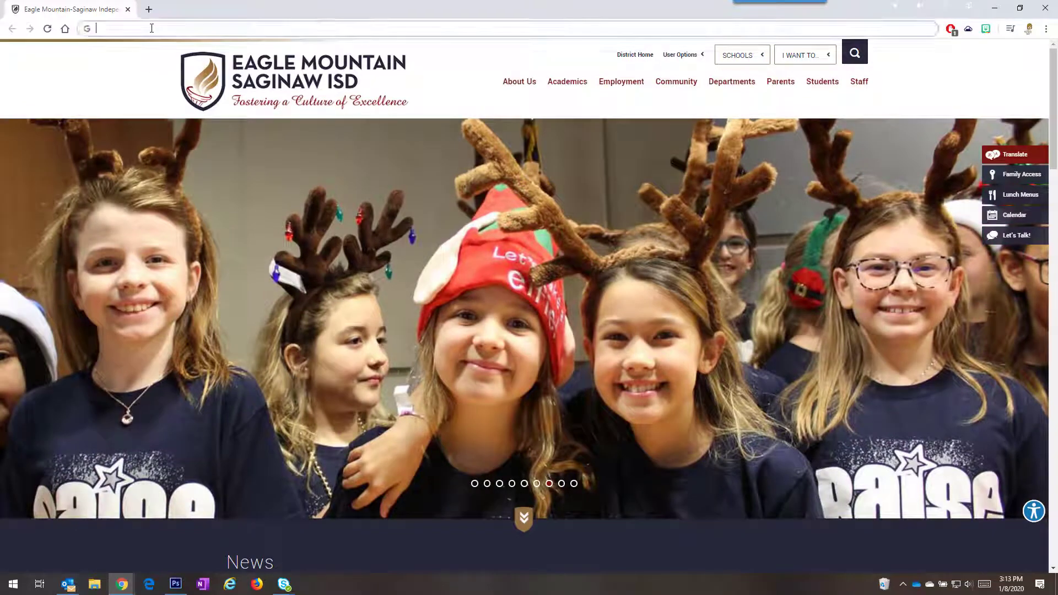
text(wordmar)
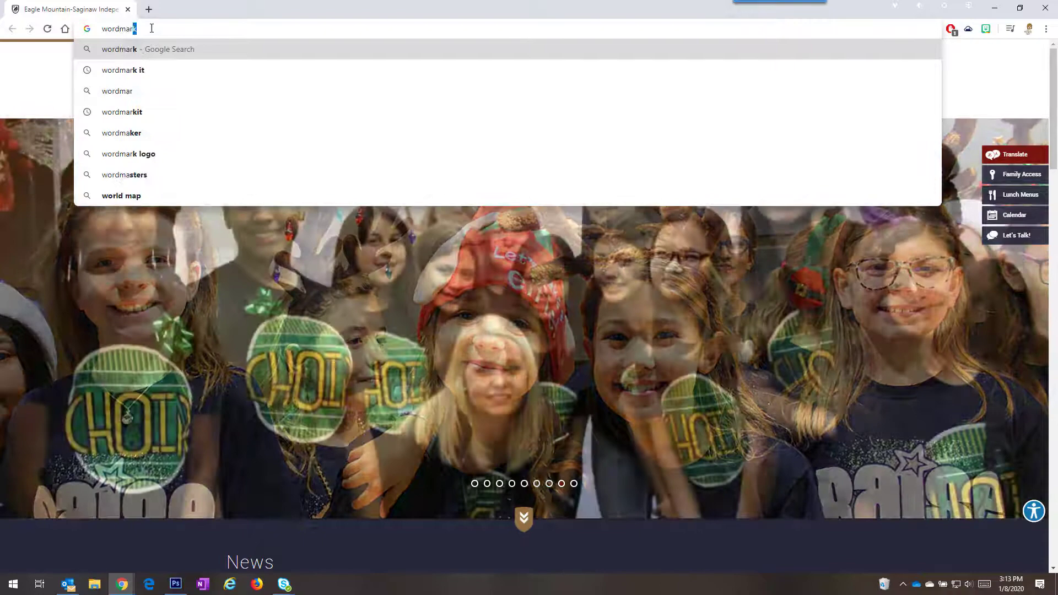
text(k.it)
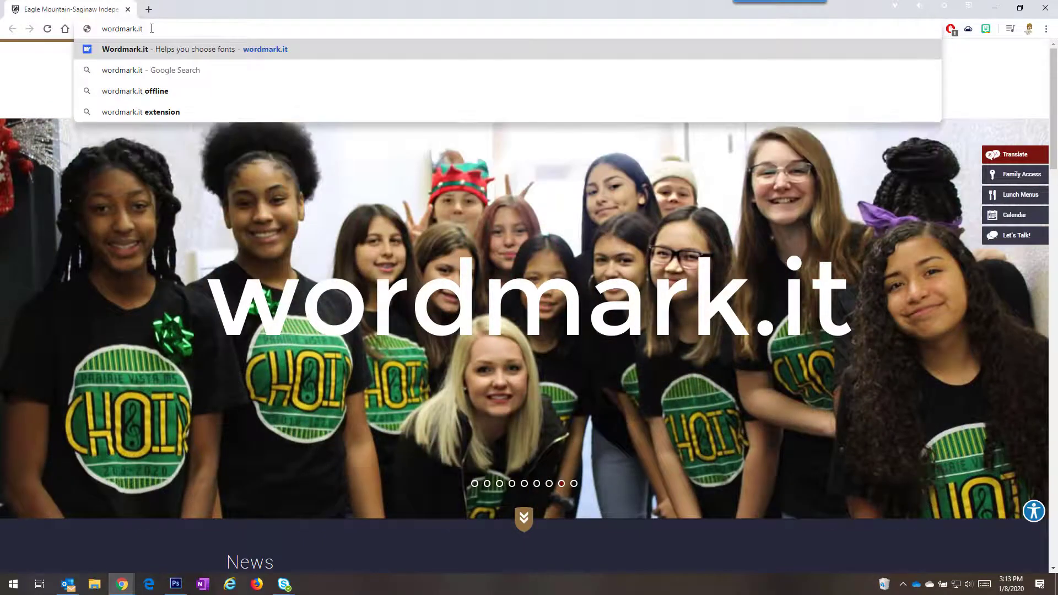
key(Return)
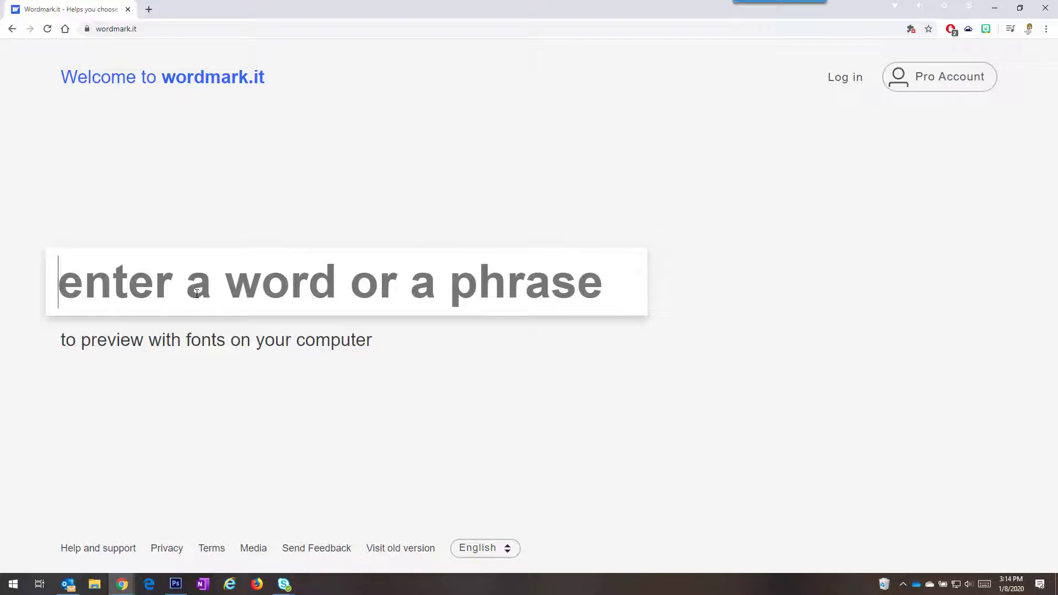
text(Welcome back to s)
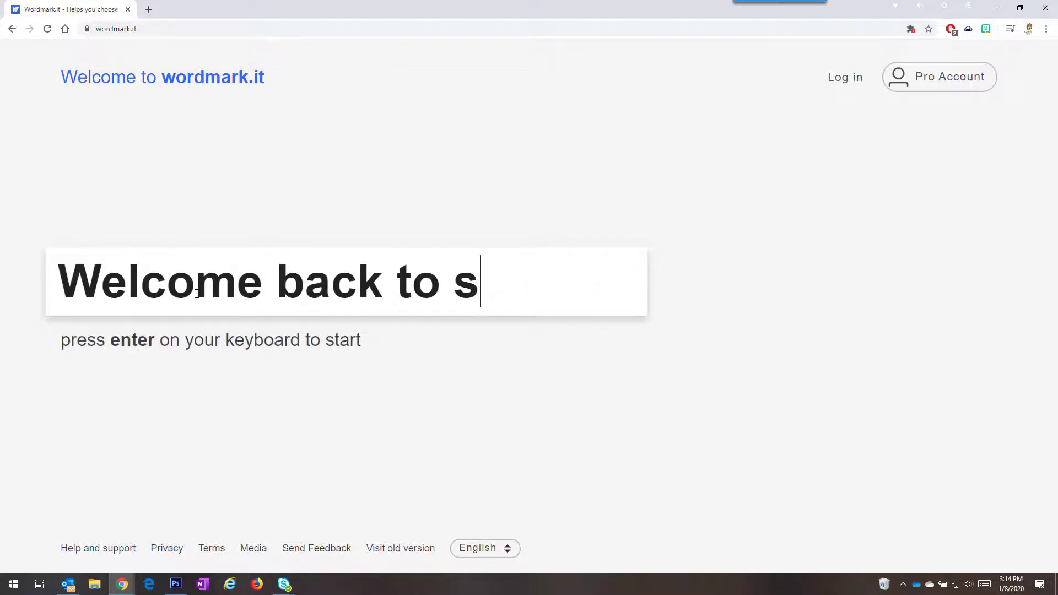
text(chool!)
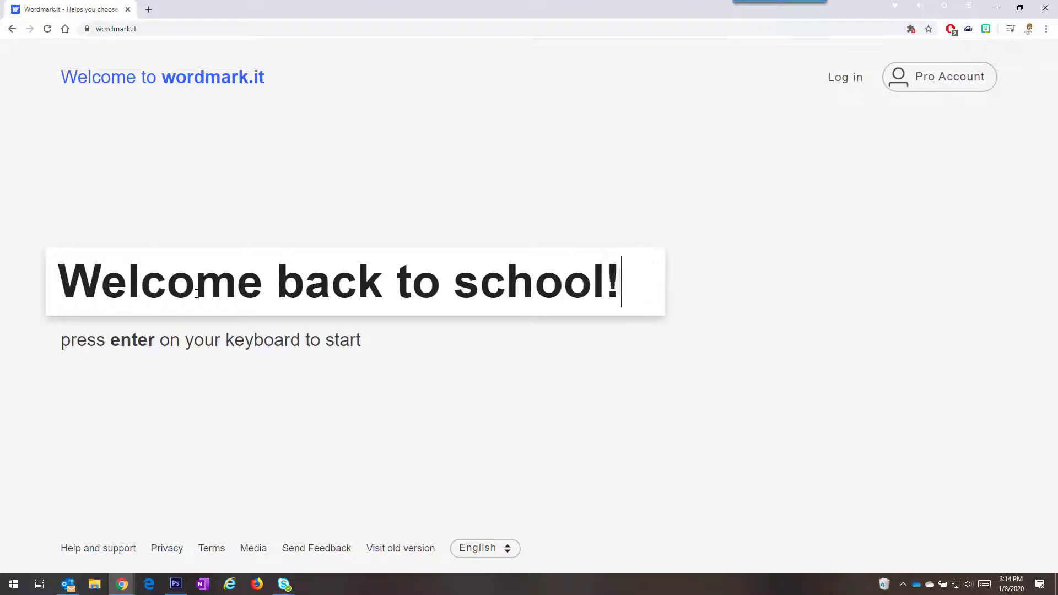
Step: Enter 'Welcome back to school!' to preview it across all installed fonts
key(Return)
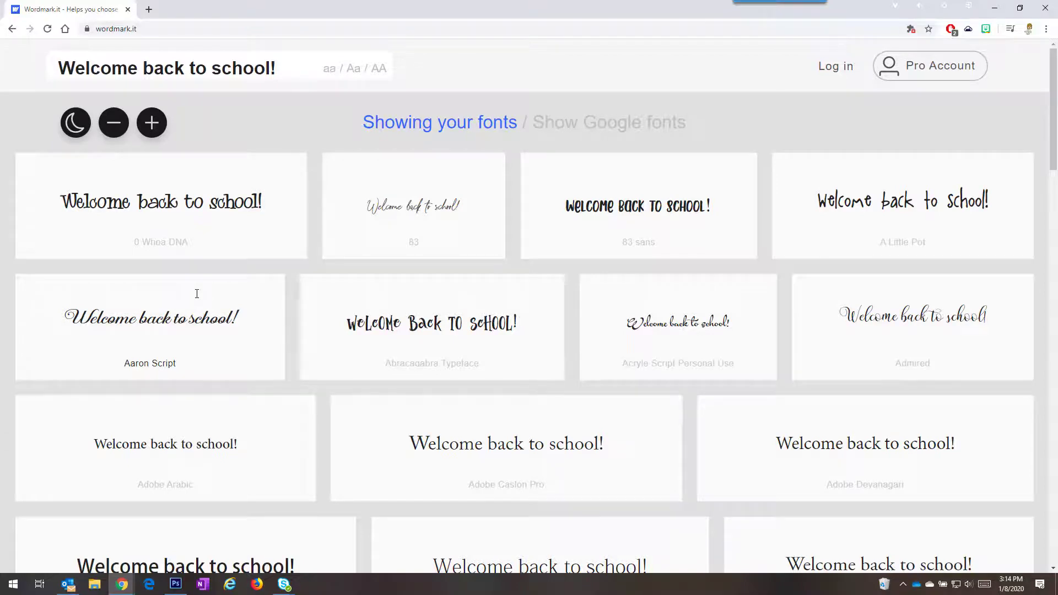
scroll(294, 287, down, 1)
scroll(293, 287, down, 2)
scroll(293, 286, down, 2)
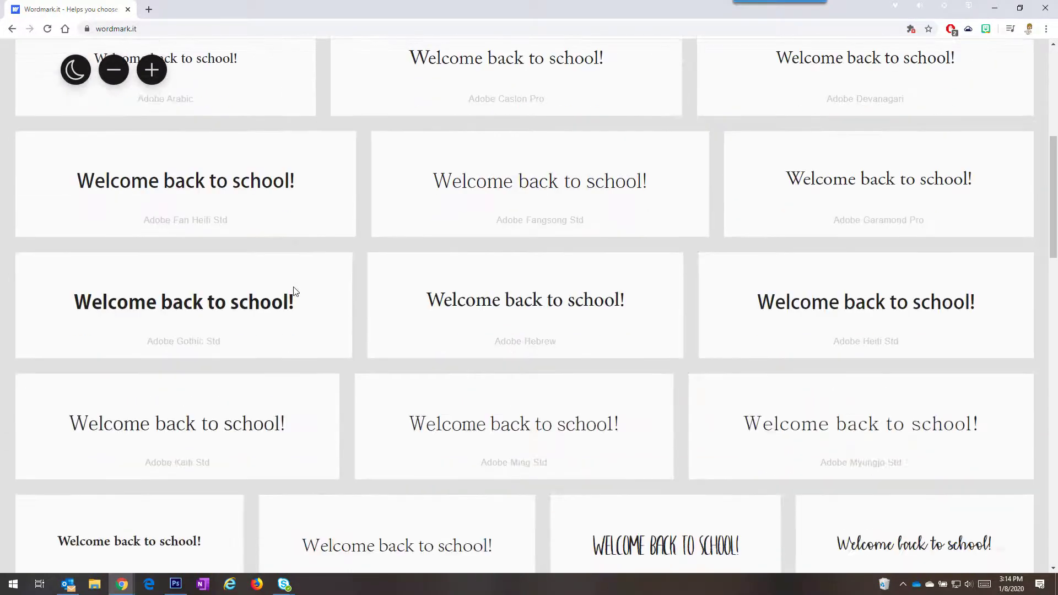
scroll(293, 287, down, 2)
scroll(294, 287, down, 1)
scroll(294, 286, down, 2)
scroll(293, 287, down, 1)
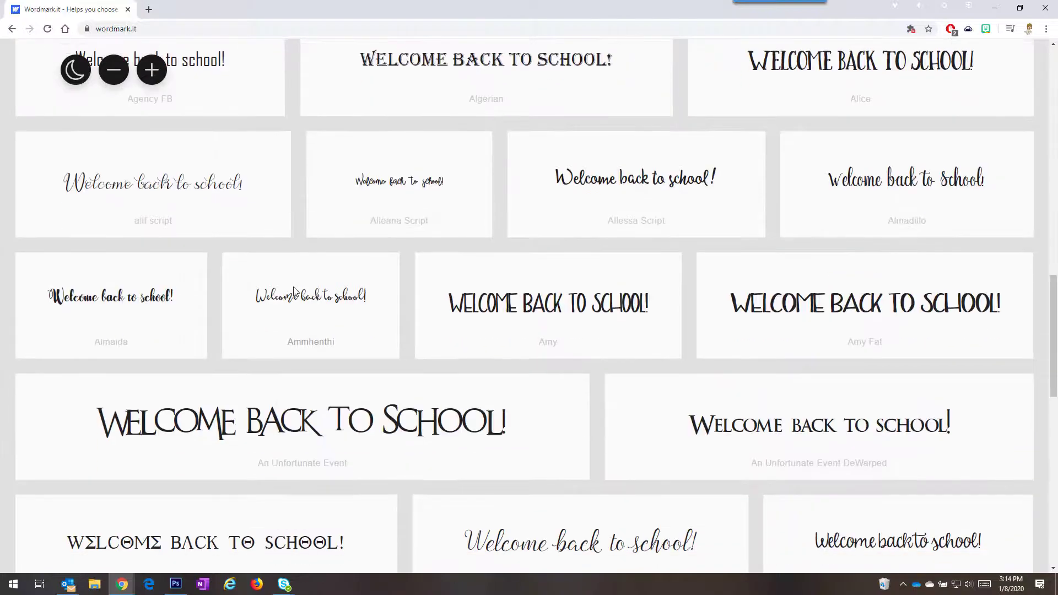
scroll(294, 287, down, 1)
scroll(294, 287, down, 2)
scroll(294, 286, down, 1)
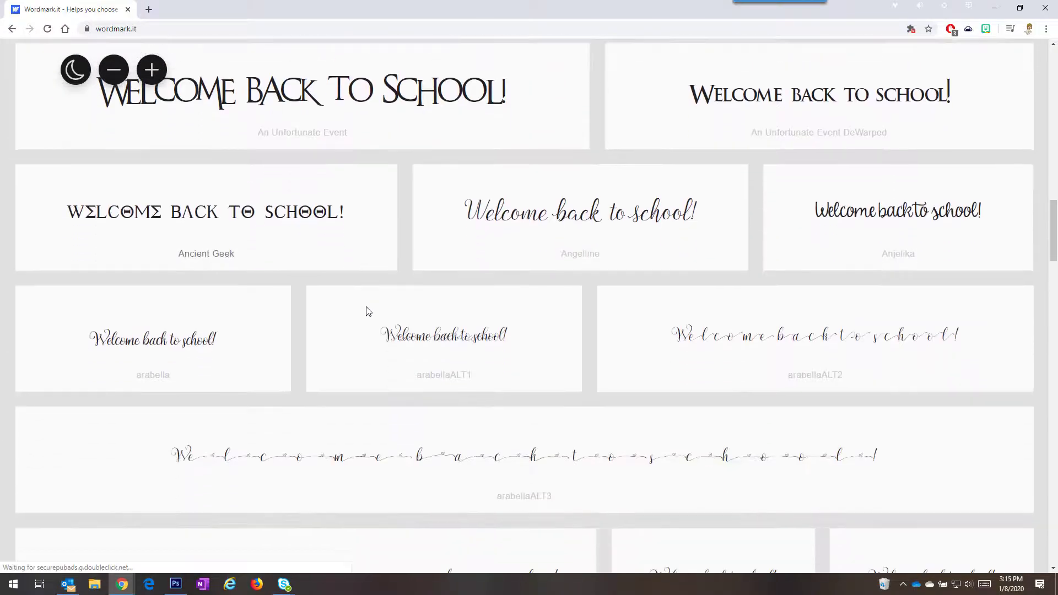
scroll(367, 311, down, 2)
scroll(366, 311, down, 3)
scroll(366, 311, down, 3)
scroll(367, 311, down, 4)
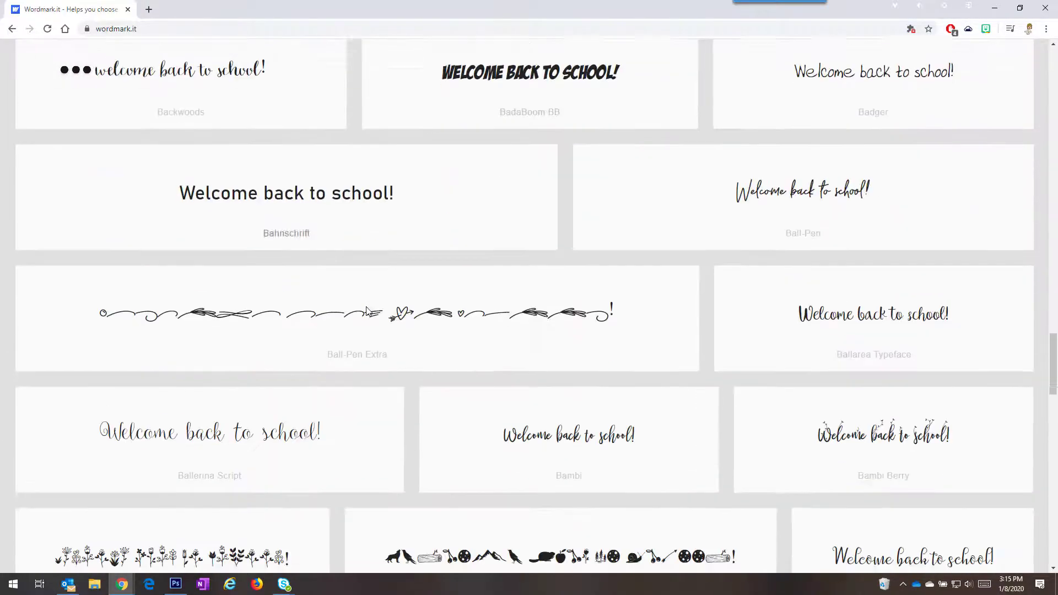
scroll(368, 310, up, 5)
scroll(367, 310, up, 5)
scroll(368, 310, up, 5)
scroll(367, 311, up, 4)
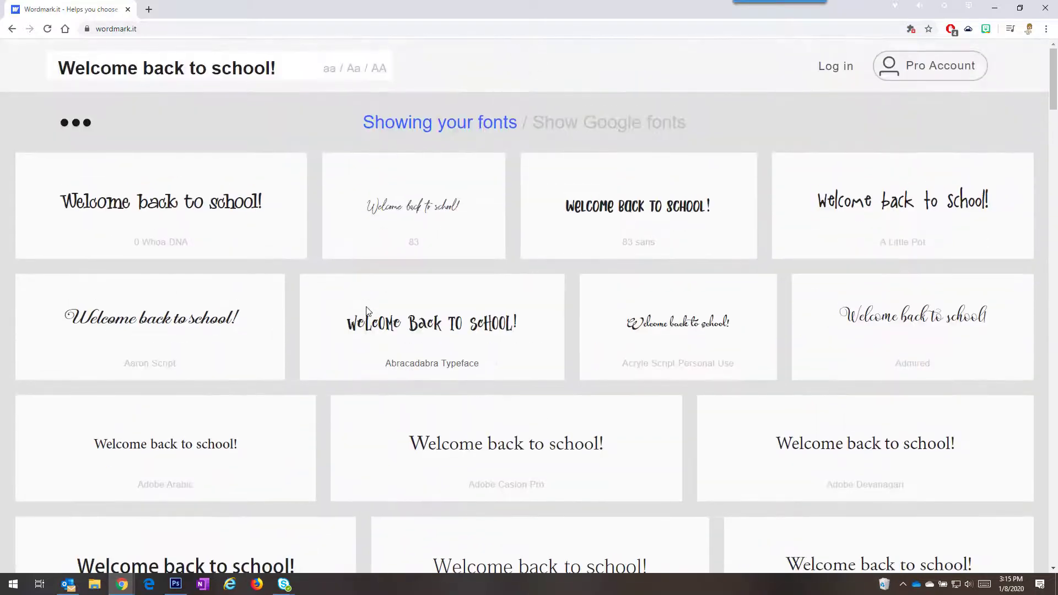
Step: Try the lowercase, title case and uppercase toggles, ending on title case (Aa)
click(328, 70)
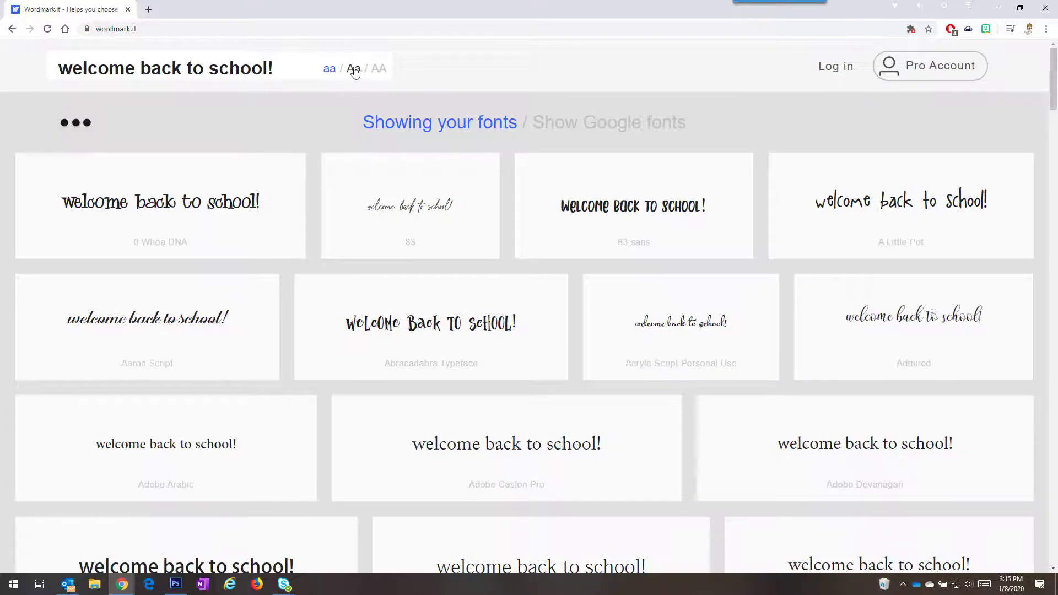
click(354, 72)
click(380, 76)
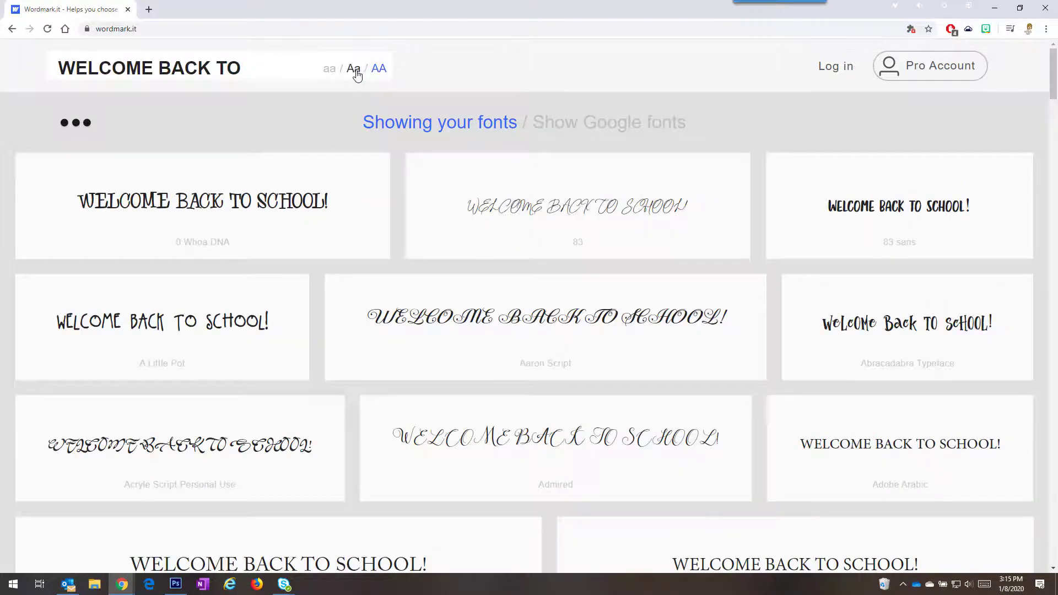
click(354, 69)
scroll(304, 217, down, 3)
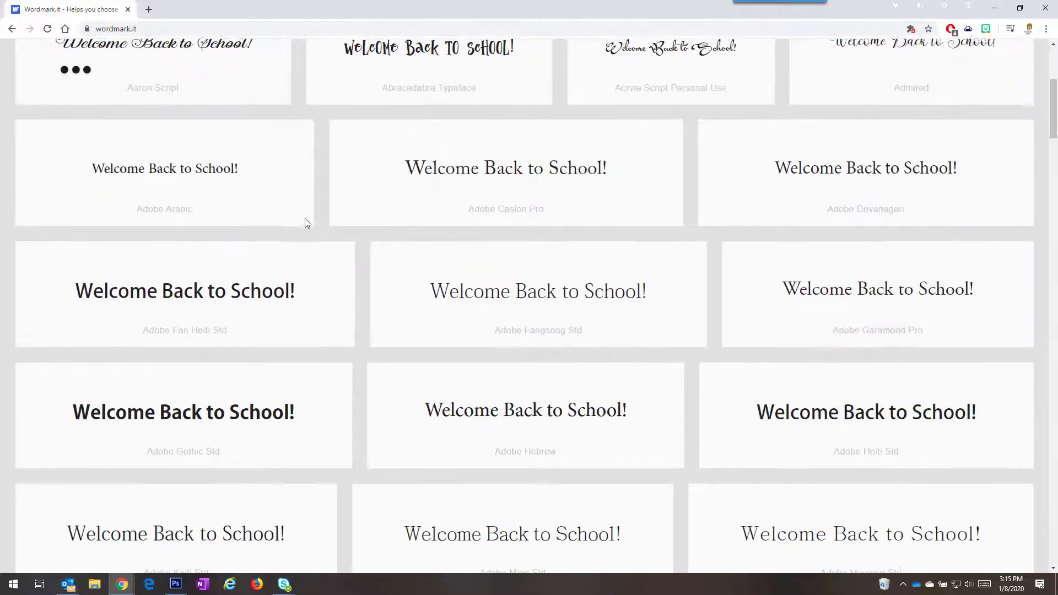
scroll(305, 219, down, 5)
scroll(305, 219, down, 5)
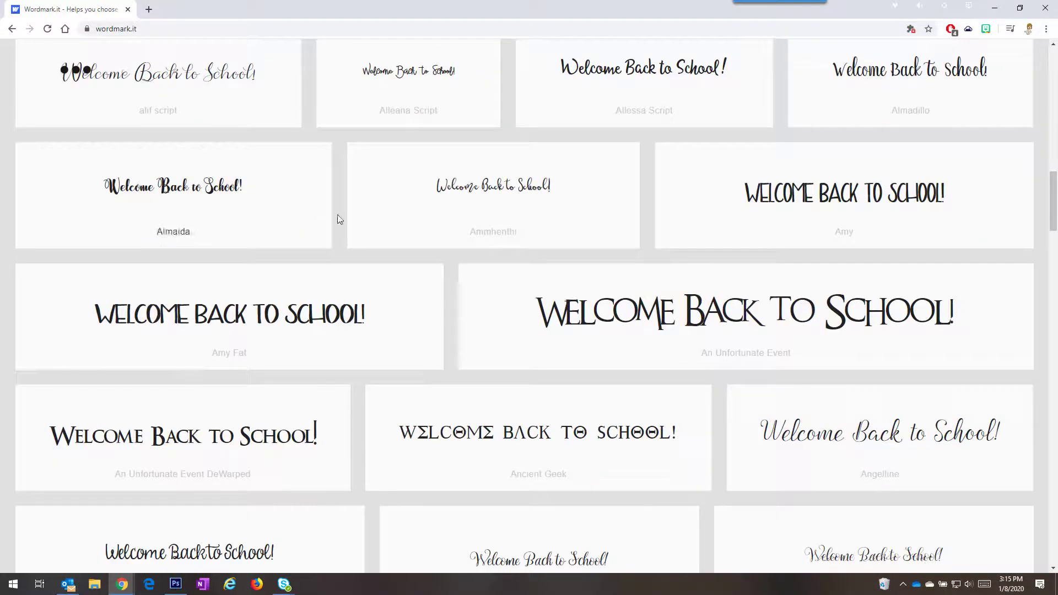
Step: Select the Amy, Ashlyn and Bachelor Pad font cards
click(845, 233)
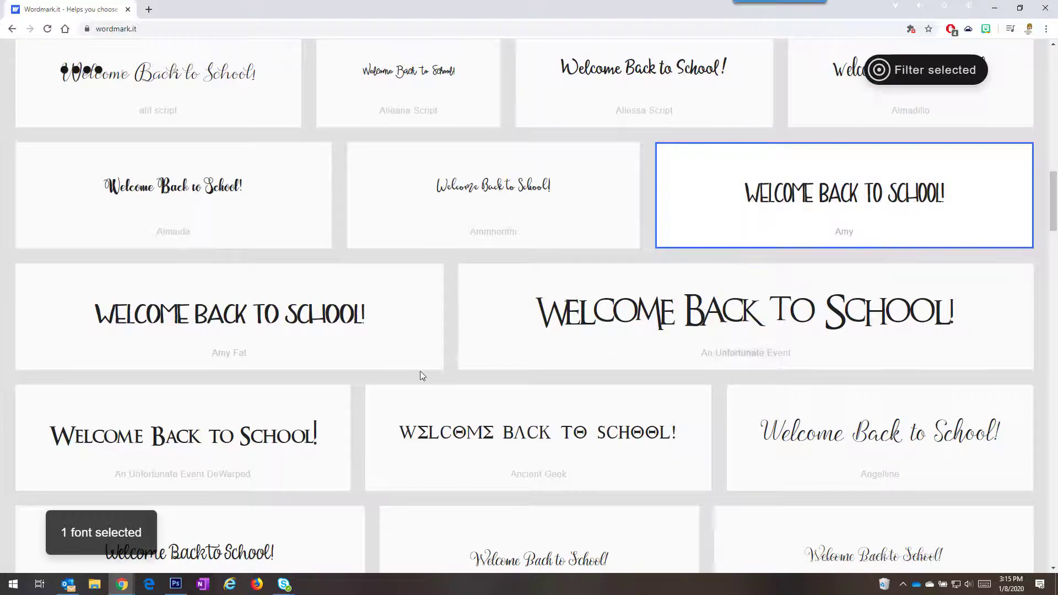
scroll(342, 366, down, 2)
scroll(342, 367, down, 5)
scroll(343, 366, down, 5)
scroll(343, 368, down, 5)
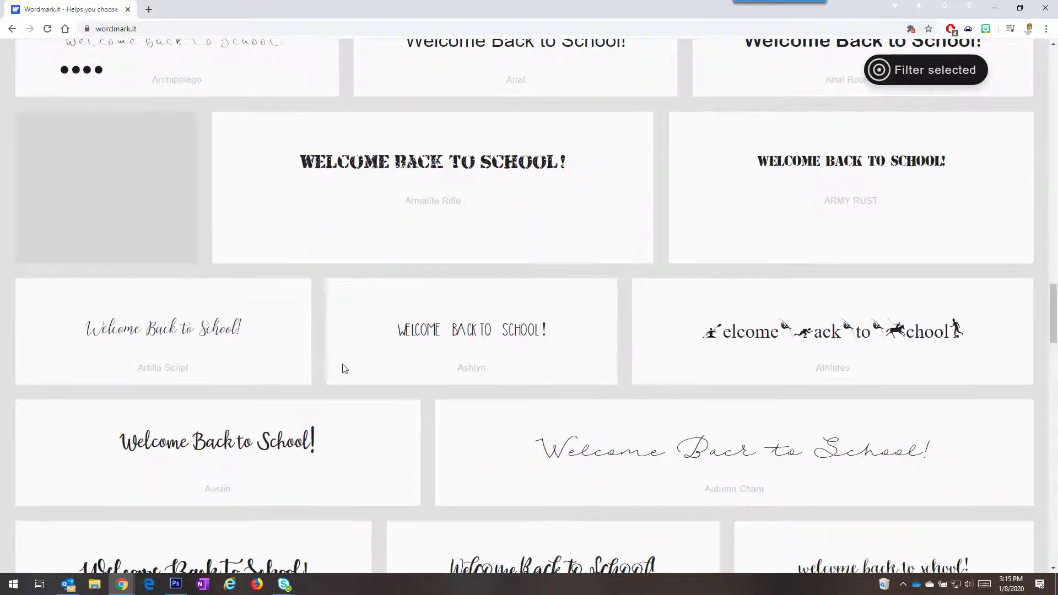
click(384, 299)
scroll(397, 314, down, 3)
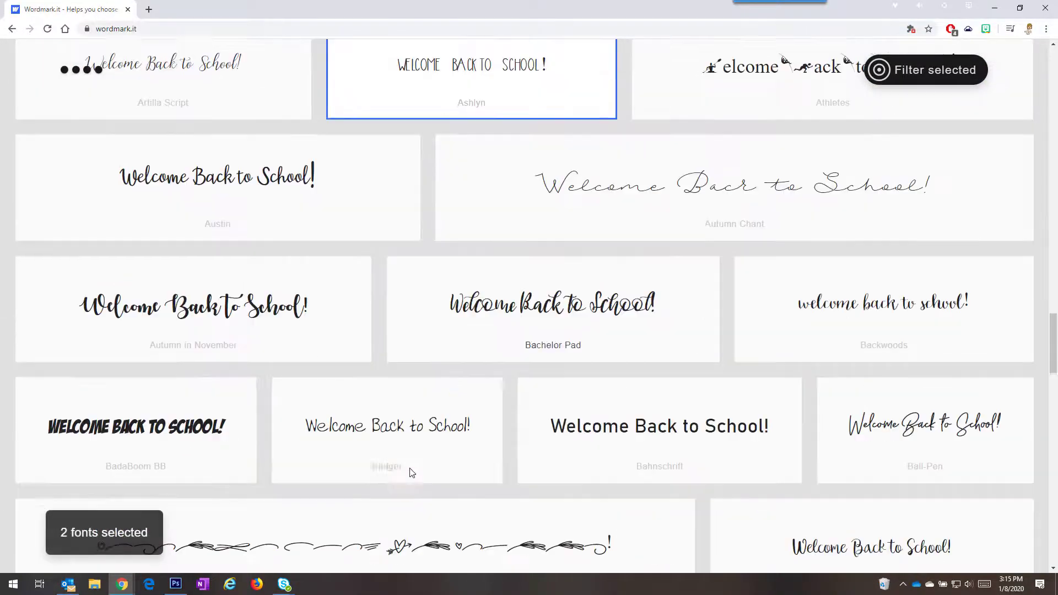
click(453, 336)
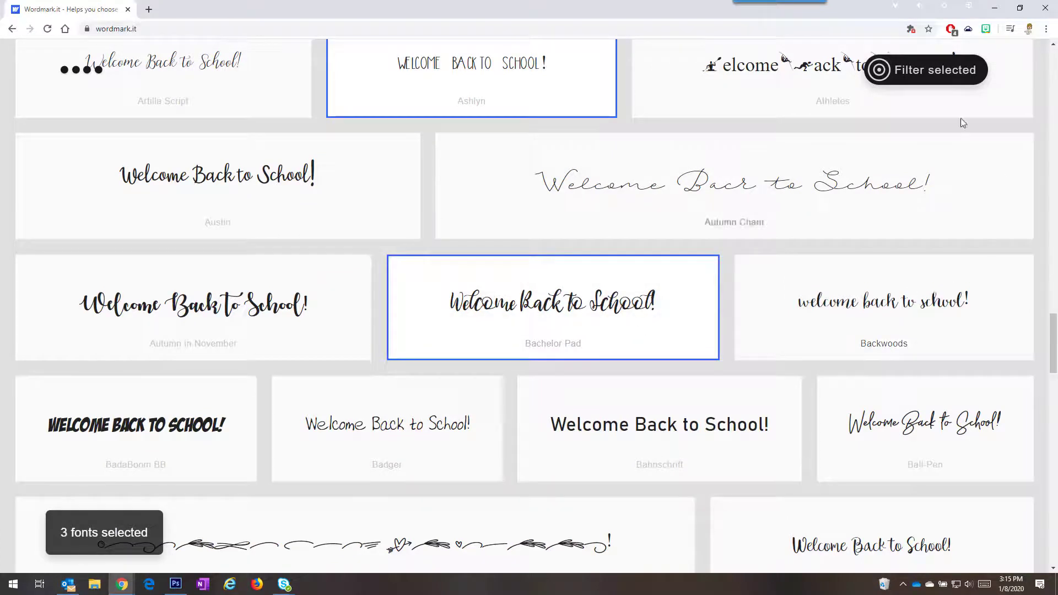
Step: Filter the grid to only the selected fonts: Amy, Ashlyn and Bachelor Pad
click(913, 75)
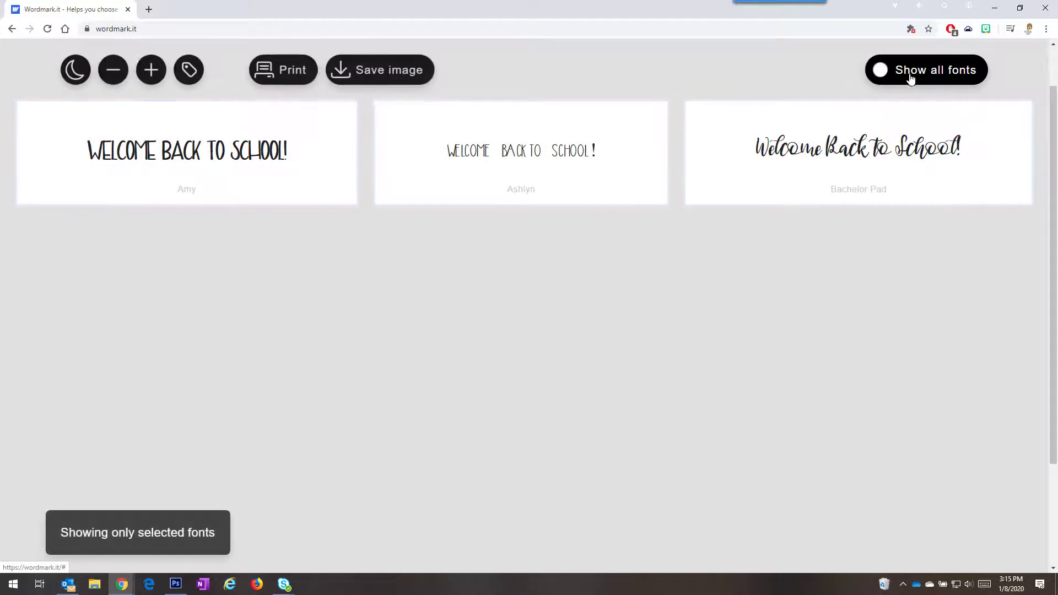